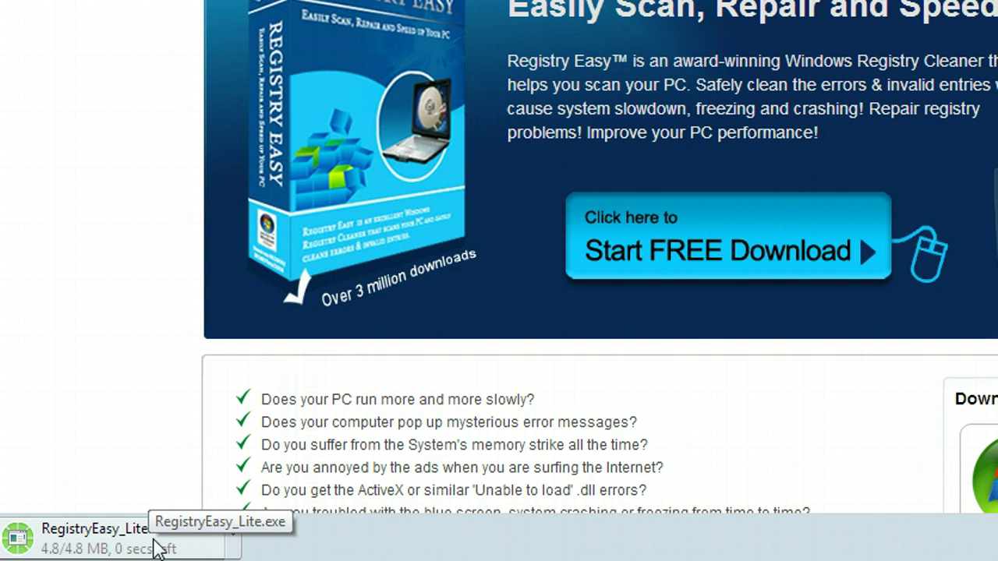
Open the downloaded RegistryEasy_Lite.exe and allow the installer to run
click(166, 537)
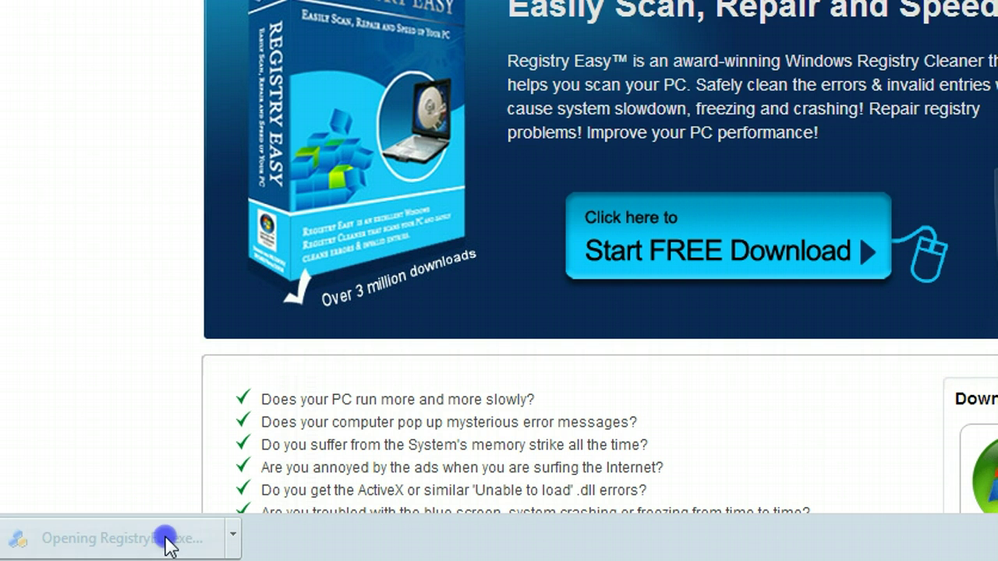
click(921, 197)
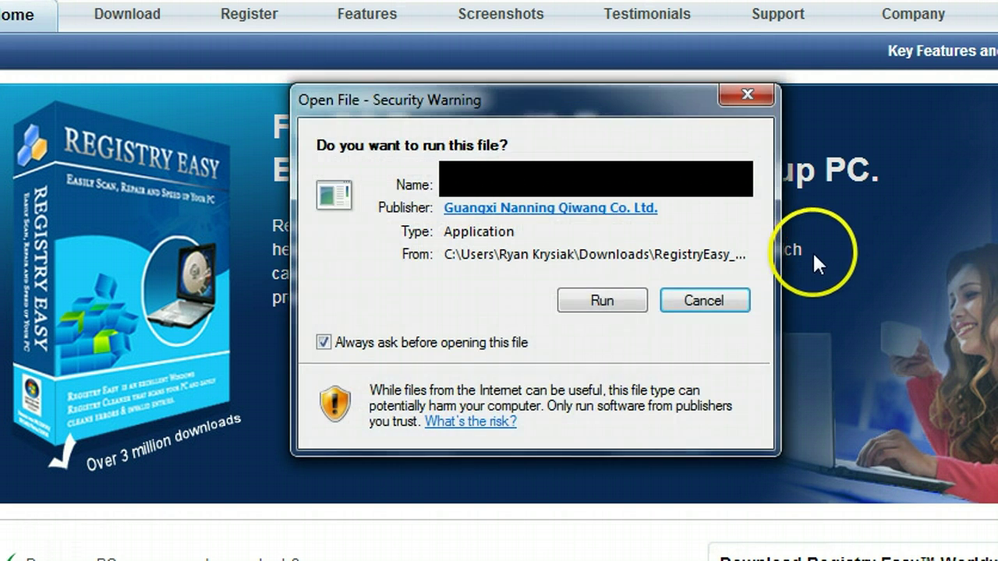
click(616, 305)
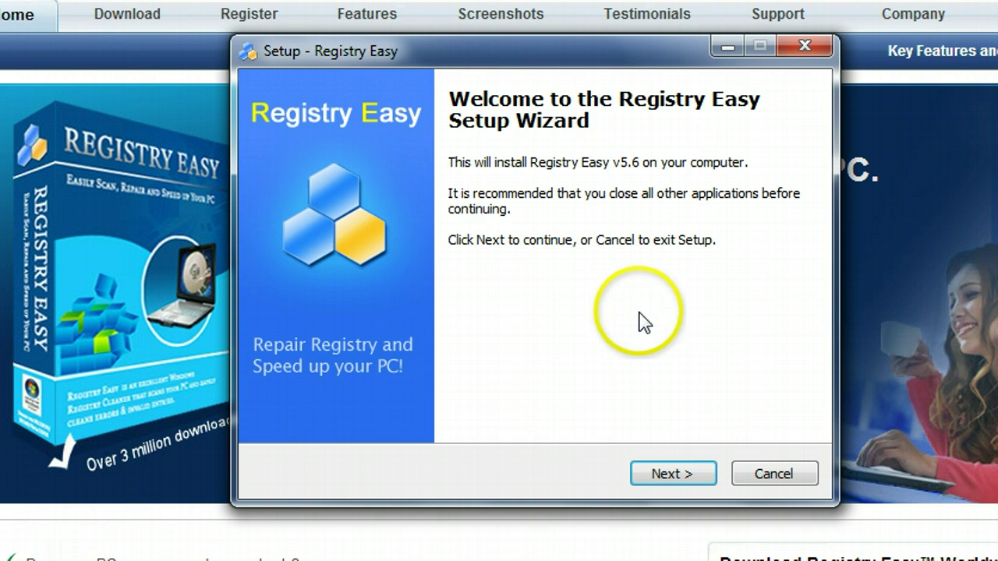
Accept the license and install Registry Easy in C:\Program Files\Registry Easy with desktop and Quick Launch icons, launching it on finish
click(664, 476)
click(395, 400)
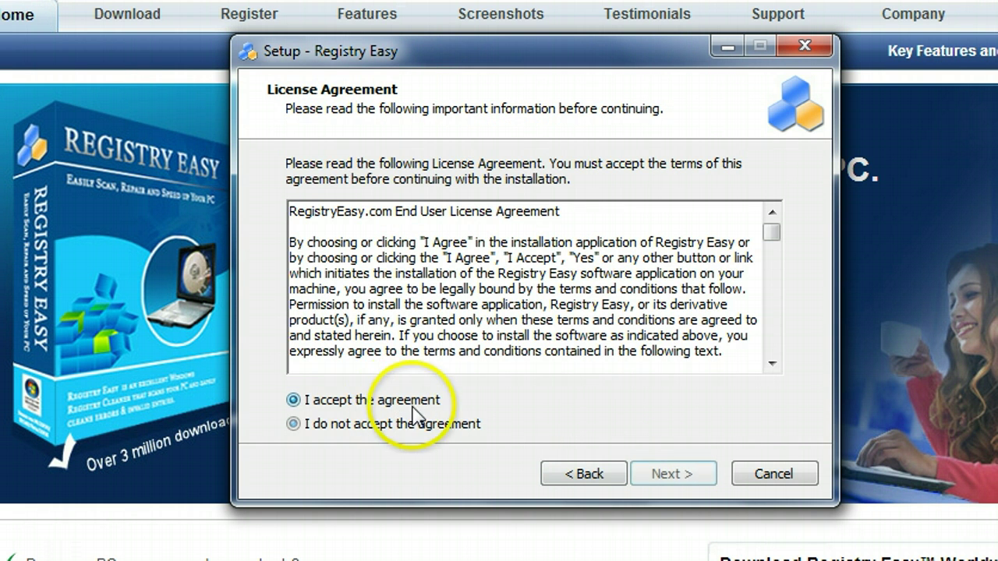
click(674, 476)
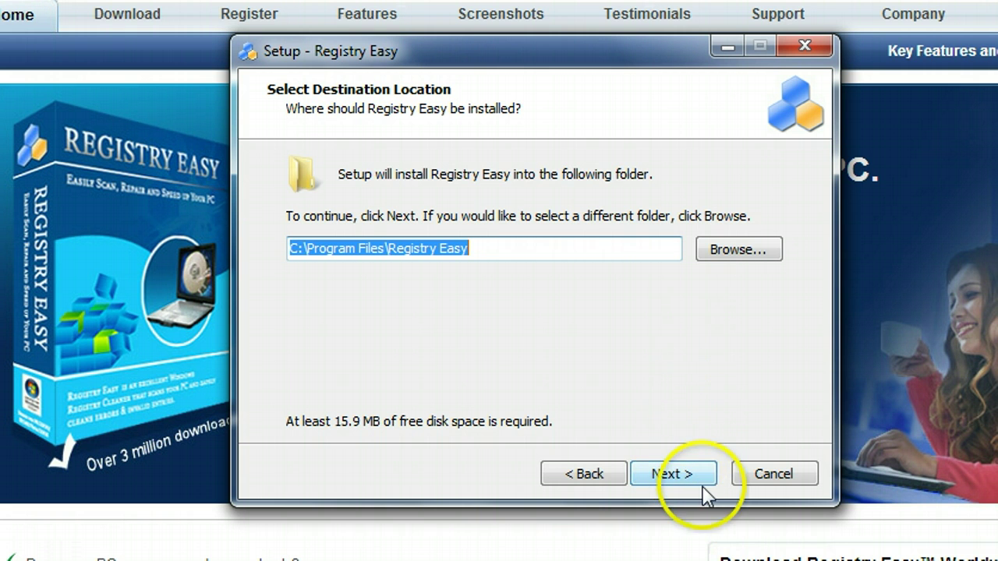
click(689, 482)
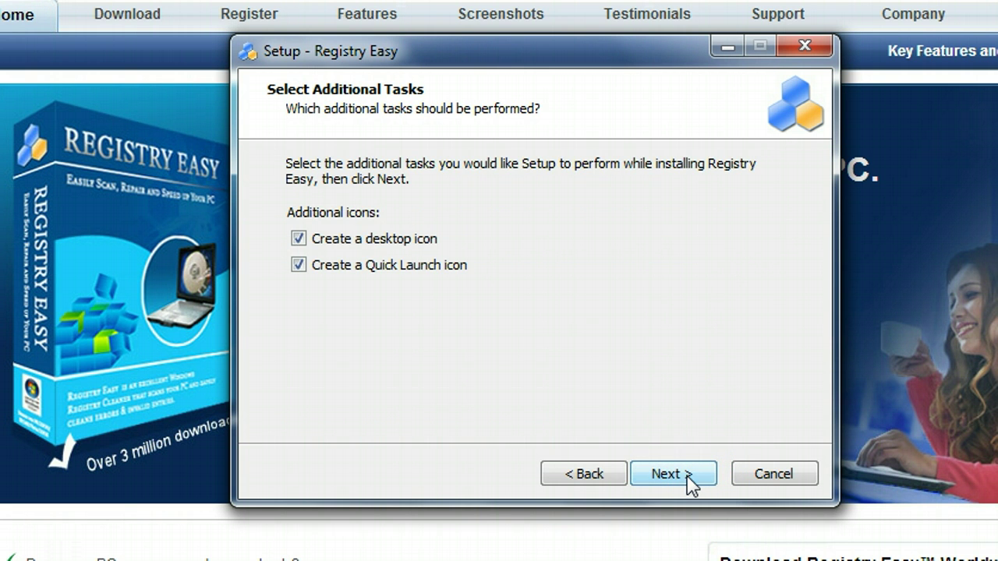
click(696, 477)
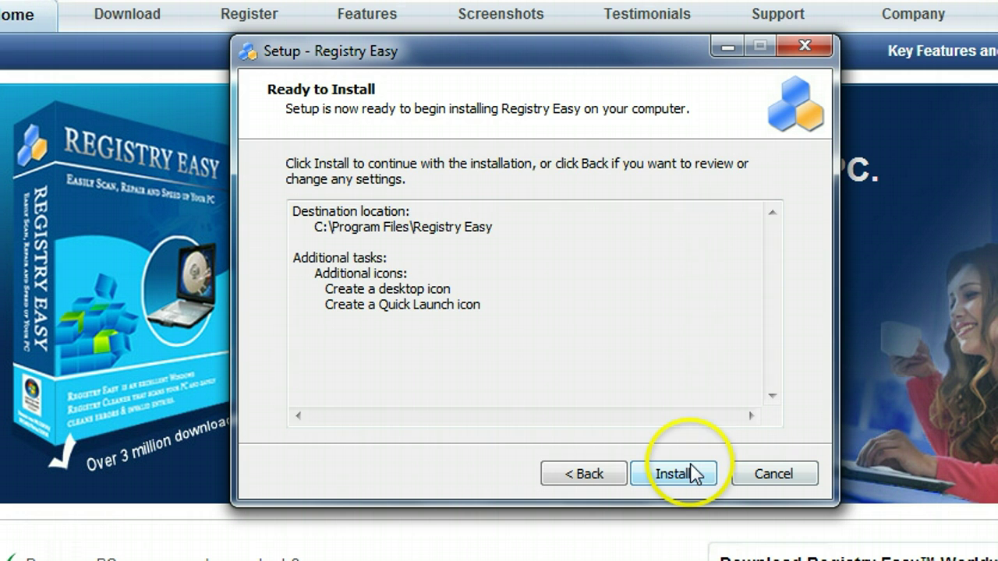
click(687, 475)
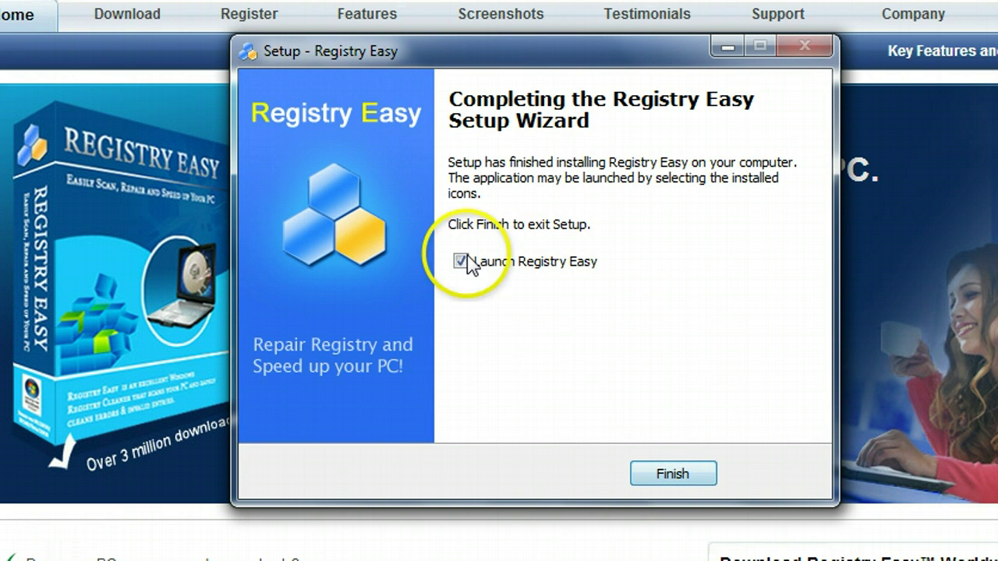
click(665, 478)
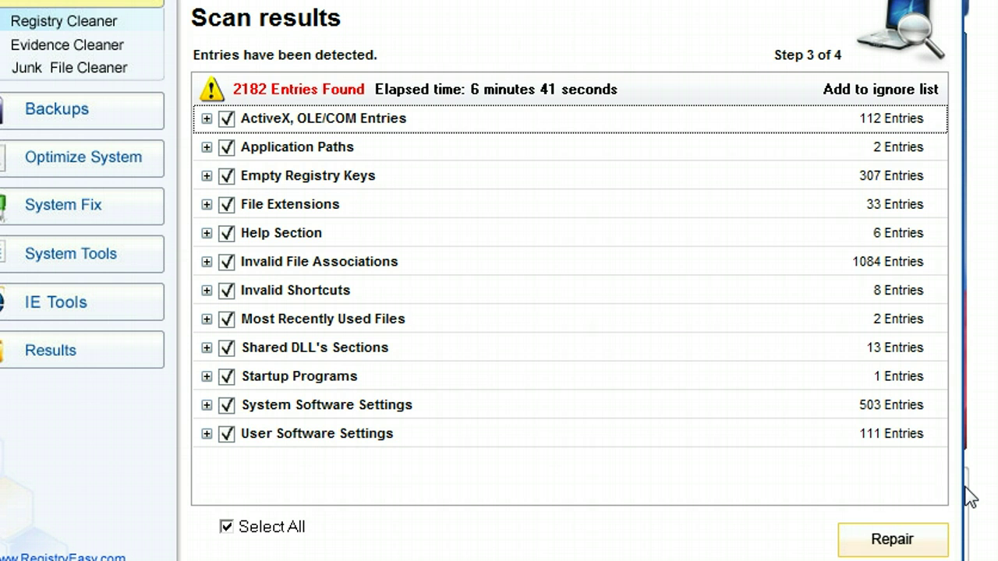
Start repairing all selected scan entries and choose to register the full version of Registry Easy
click(944, 530)
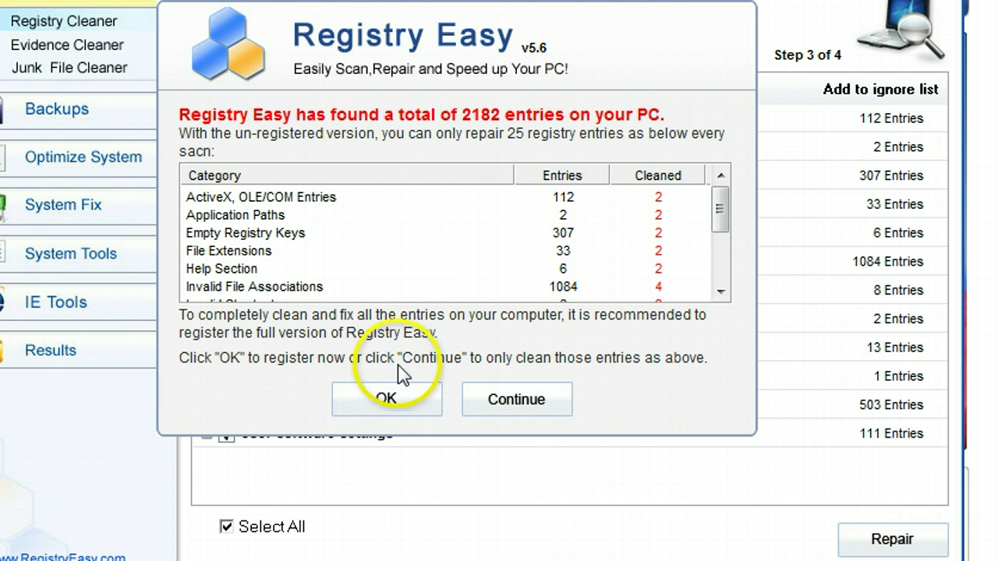
click(388, 398)
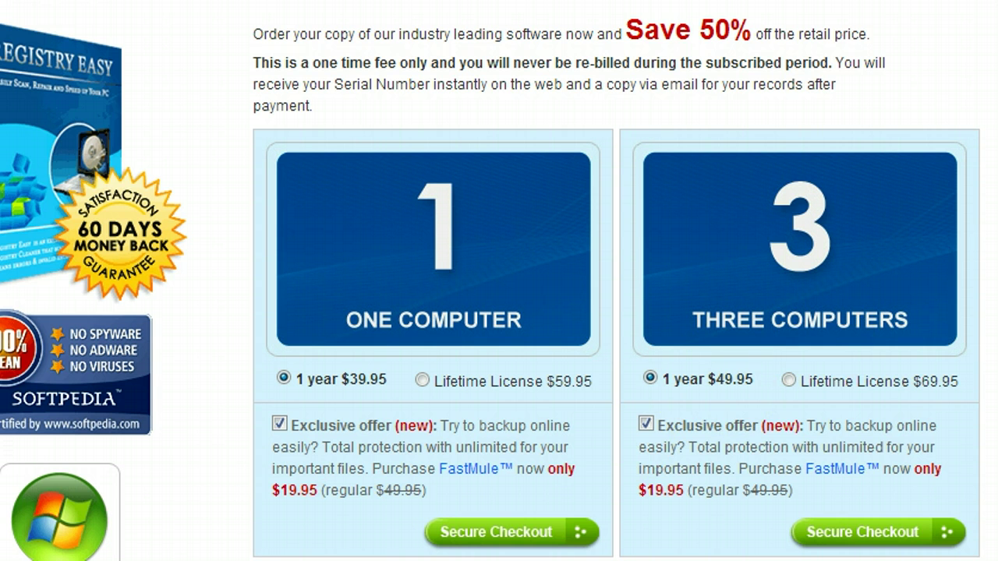
Order the one-computer 1 year license at $39.95 without the FastMule backup offer and proceed to secure checkout
scroll(909, 333, down, 2)
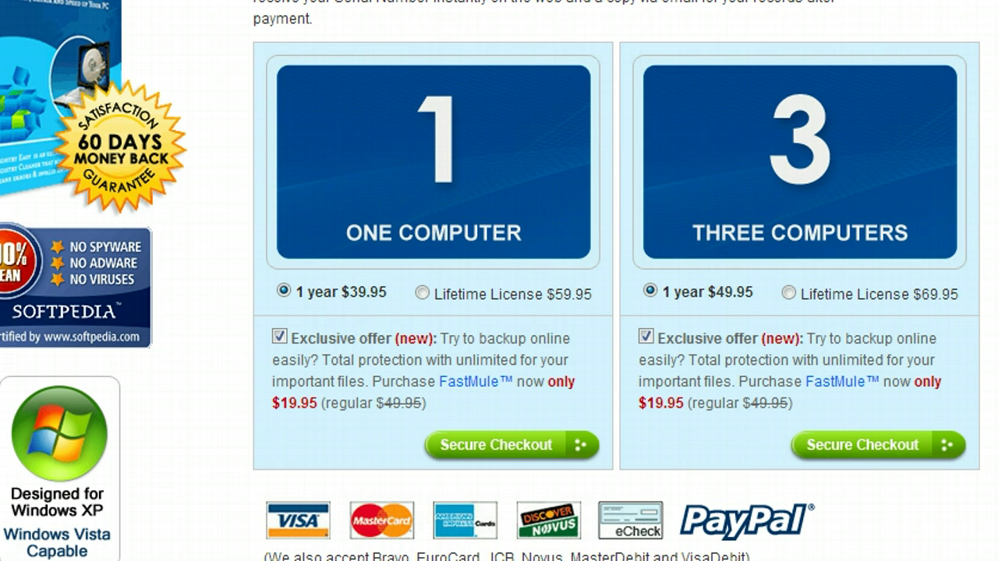
scroll(379, 507, down, 3)
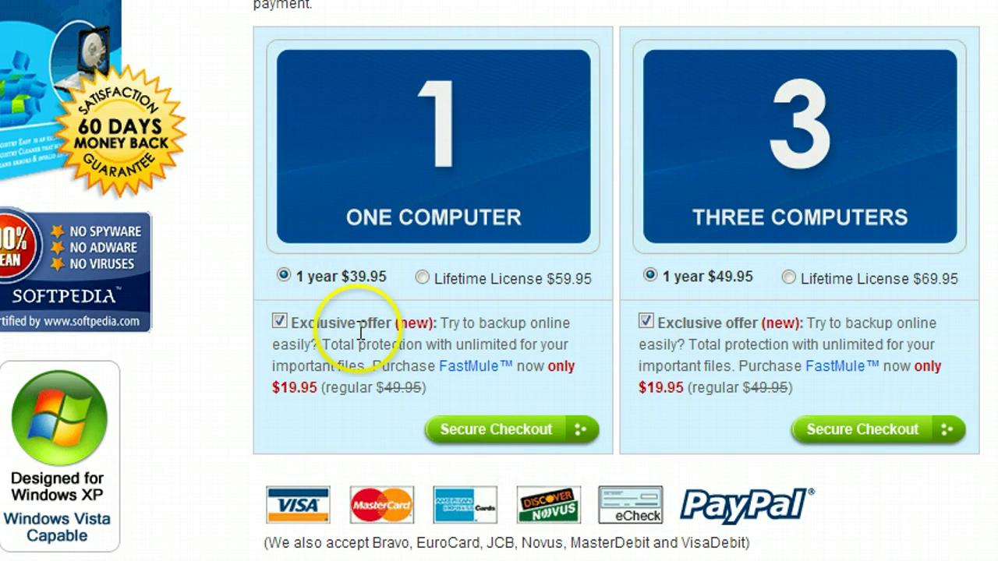
click(278, 323)
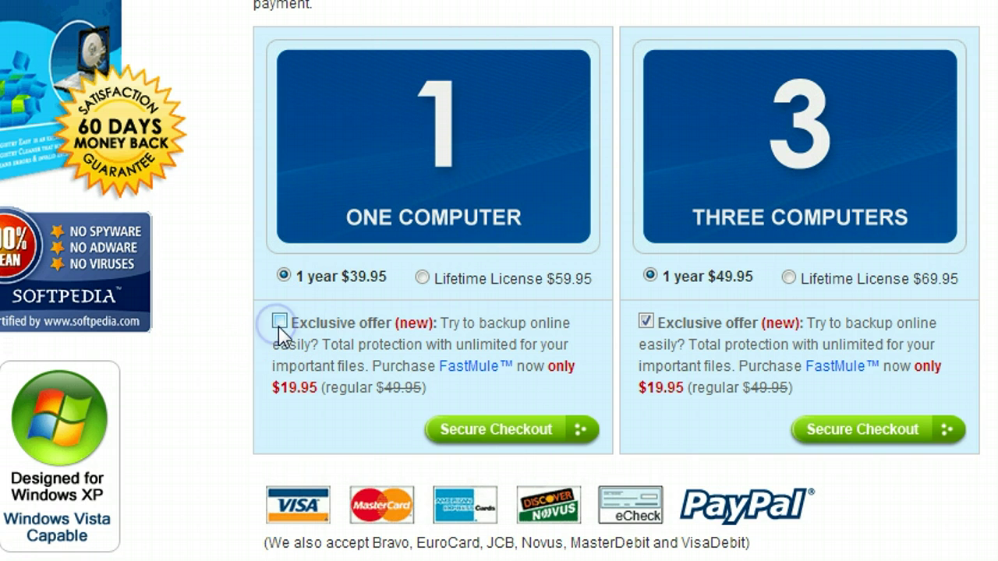
click(490, 437)
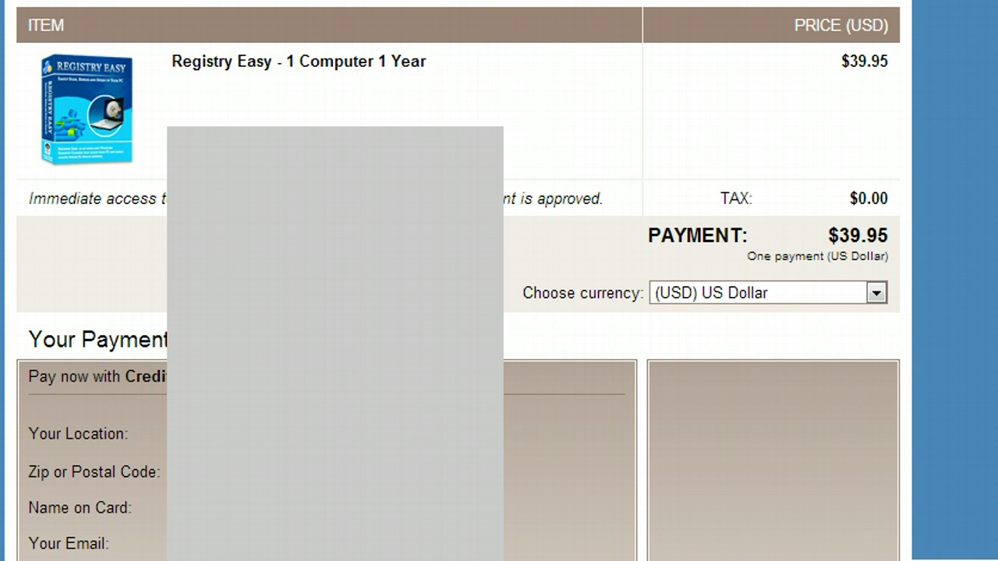
Review the order and payment form, then choose PayPal as the payment method
scroll(458, 275, down, 1)
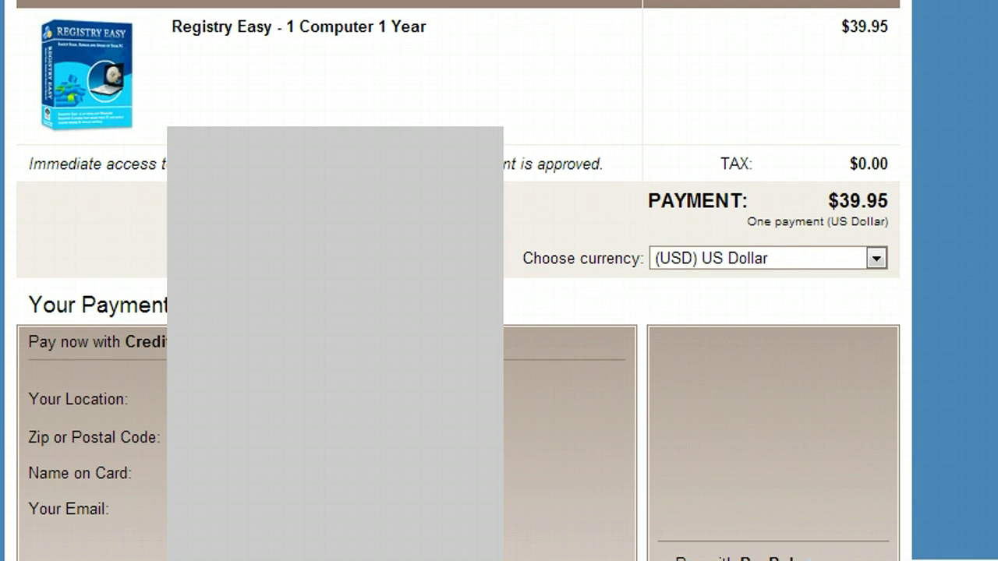
scroll(459, 312, down, 3)
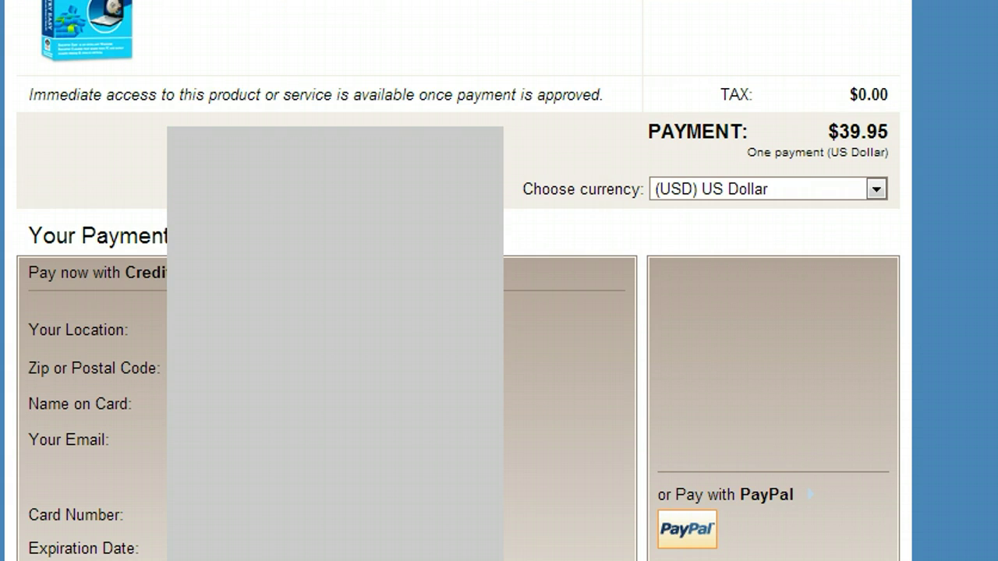
scroll(459, 312, up, 3)
scroll(458, 280, up, 1)
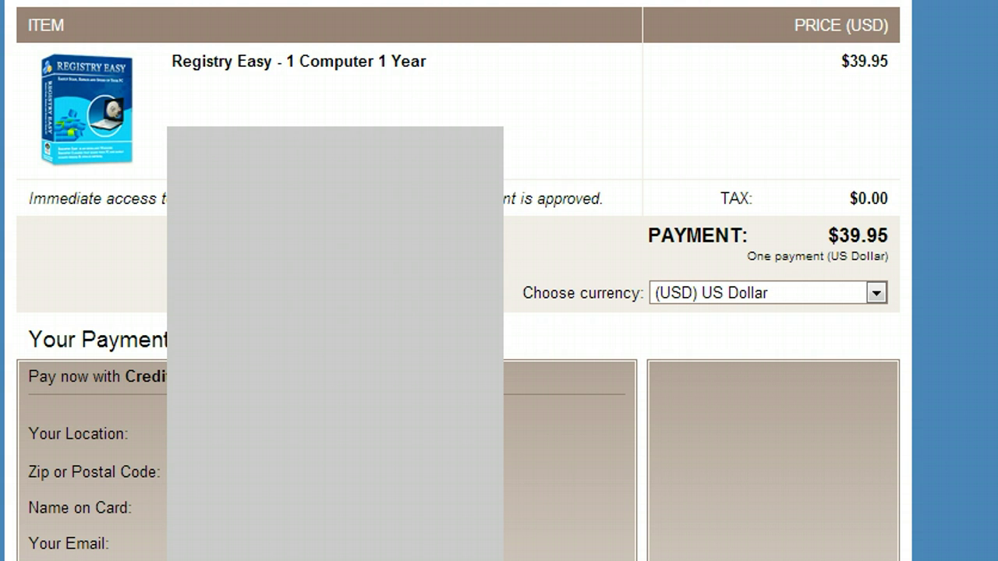
scroll(459, 280, down, 3)
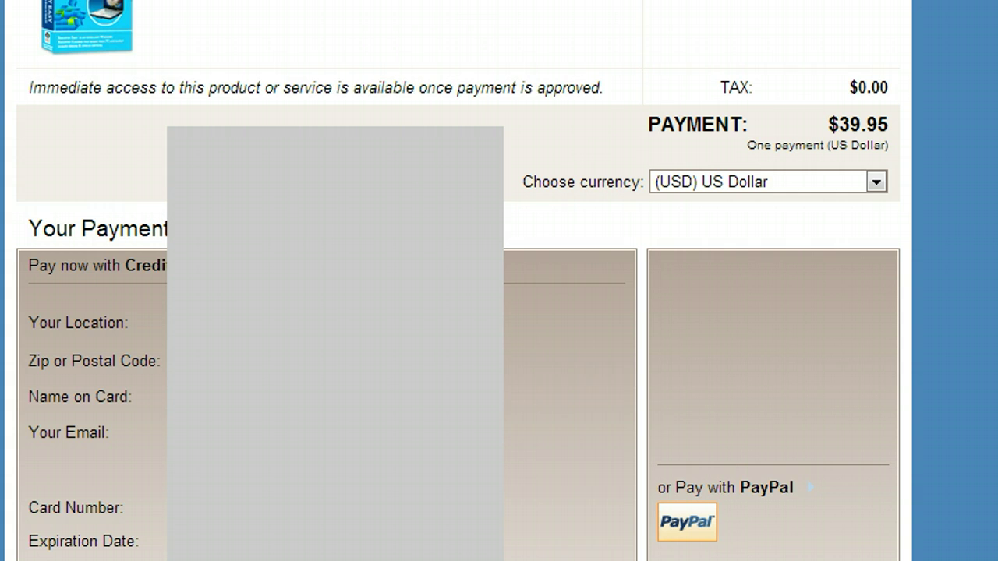
scroll(458, 281, down, 5)
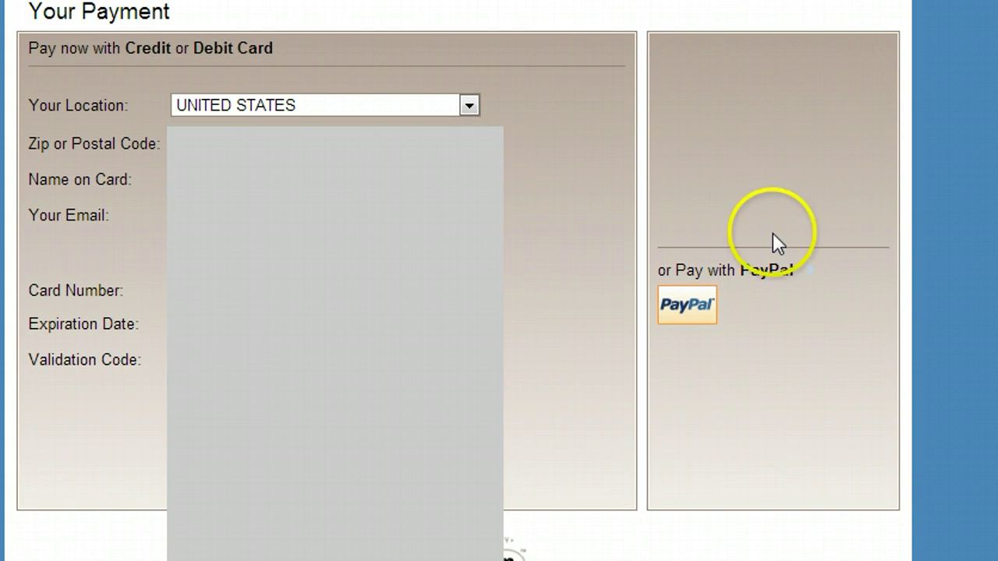
click(689, 305)
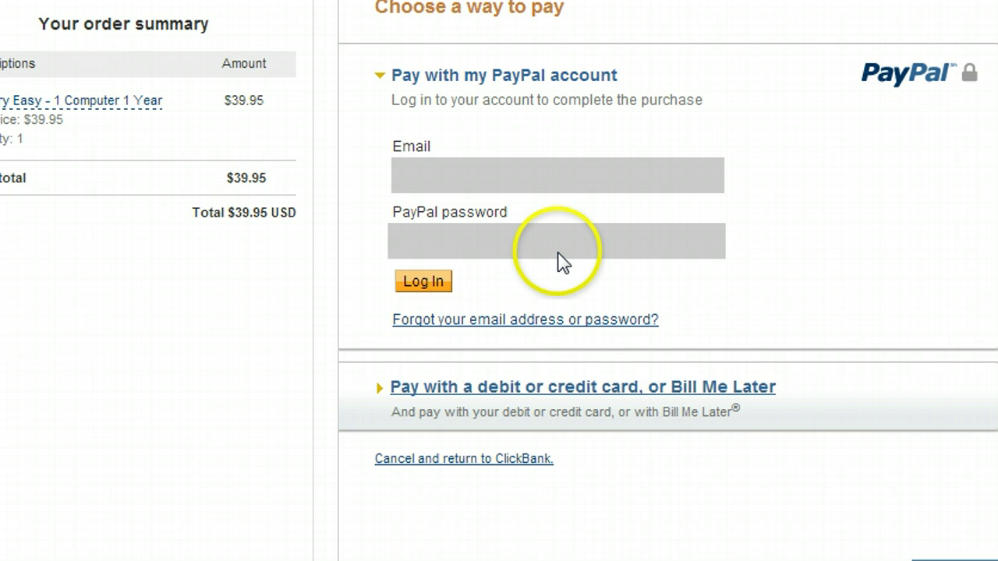
Log in to the PayPal account and pay for the order with the PayPal balance
click(437, 292)
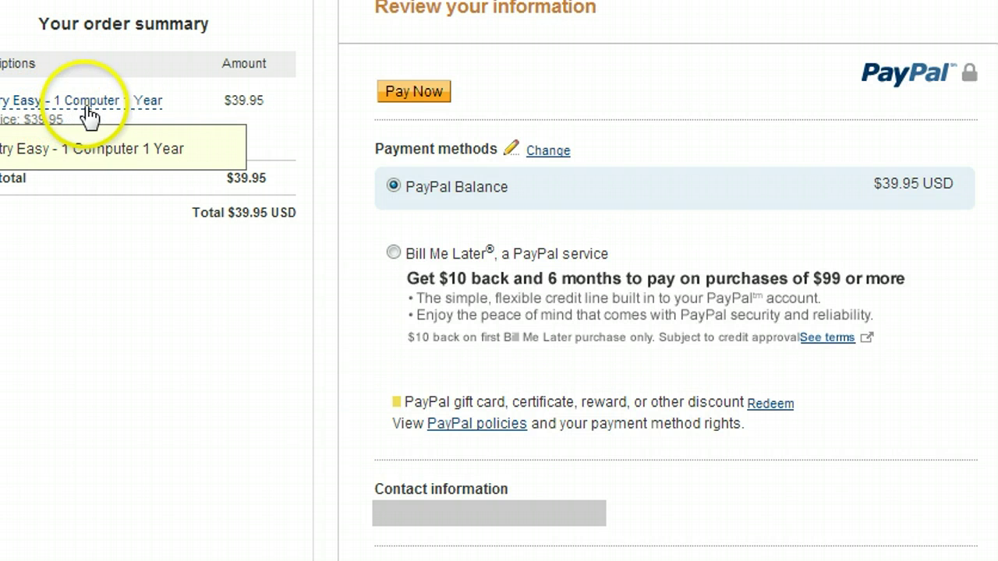
click(397, 97)
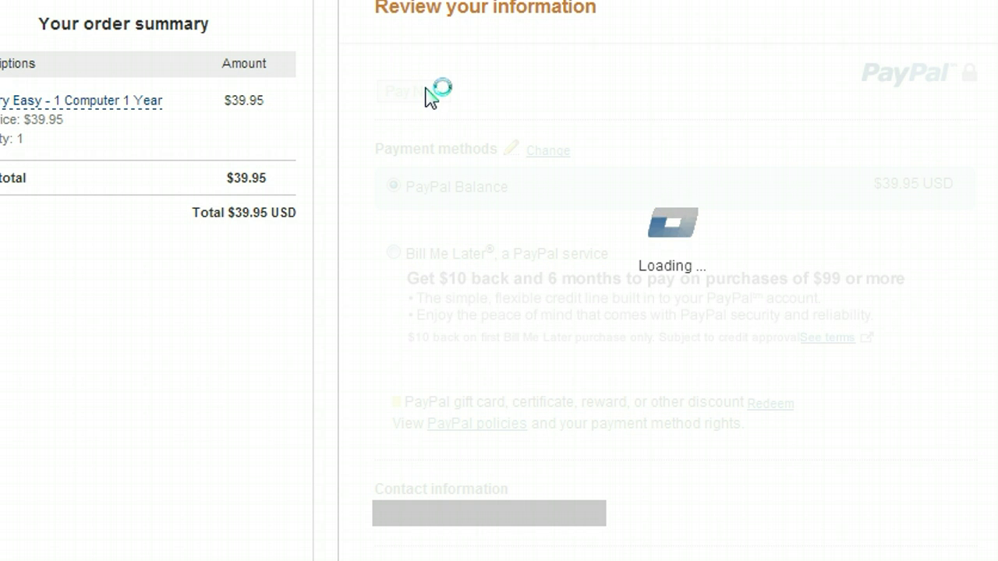
click(402, 85)
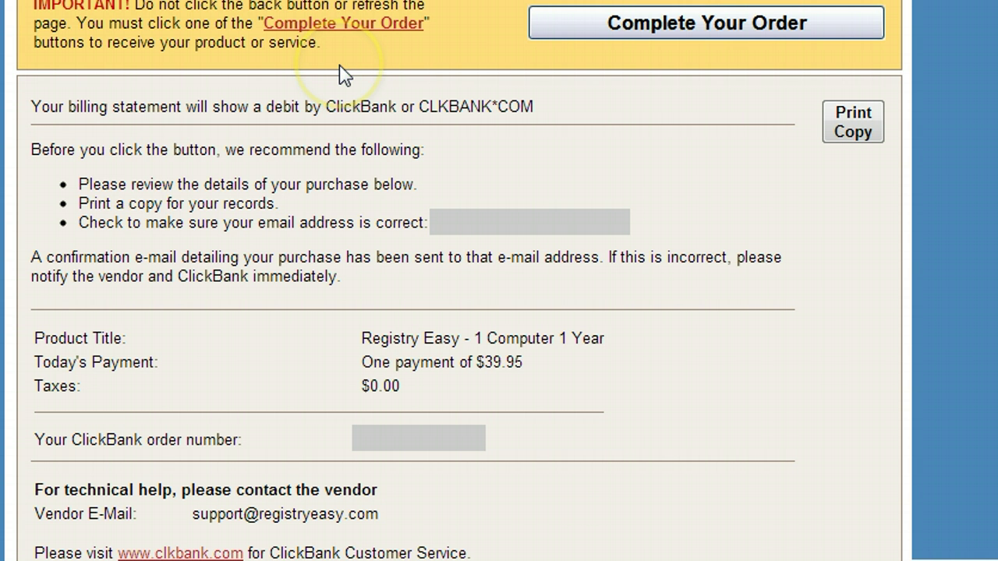
Complete the ClickBank order and copy the Registry Easy serial number from the license table
click(572, 31)
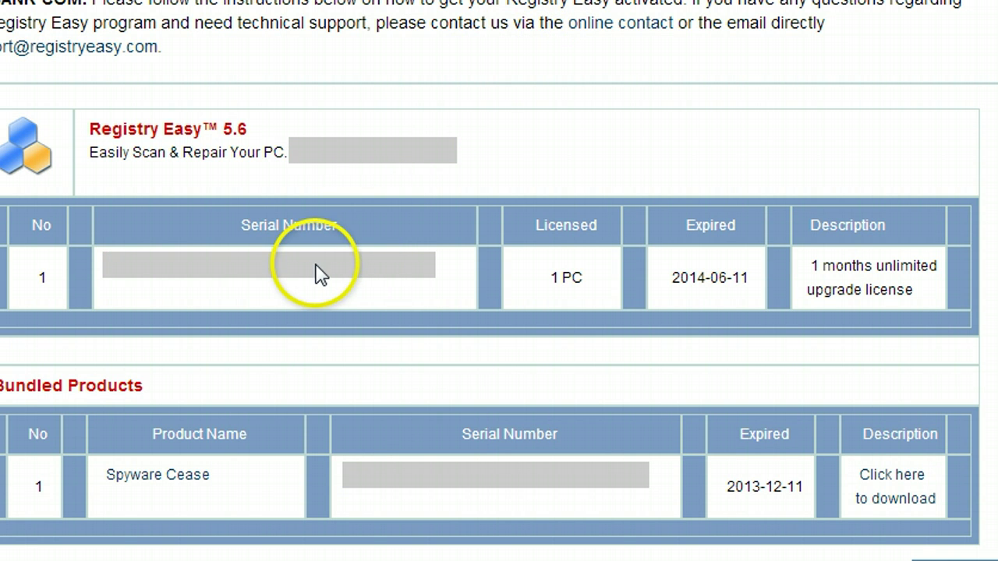
click(190, 264)
drag(190, 263, 105, 265)
right_click(133, 268)
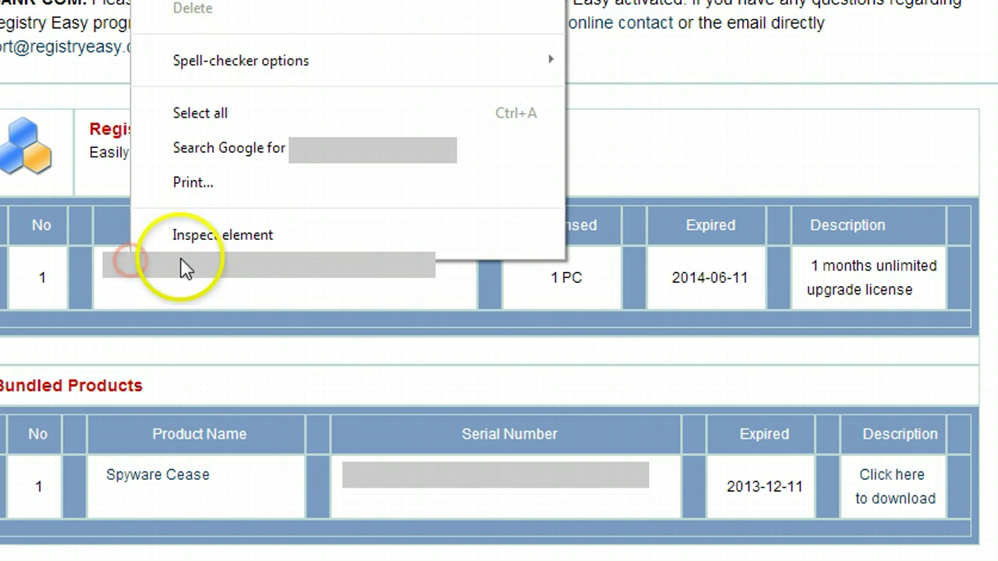
Switch to Registry Easy and activate it by submitting the purchased serial number in the registration field
click(735, 73)
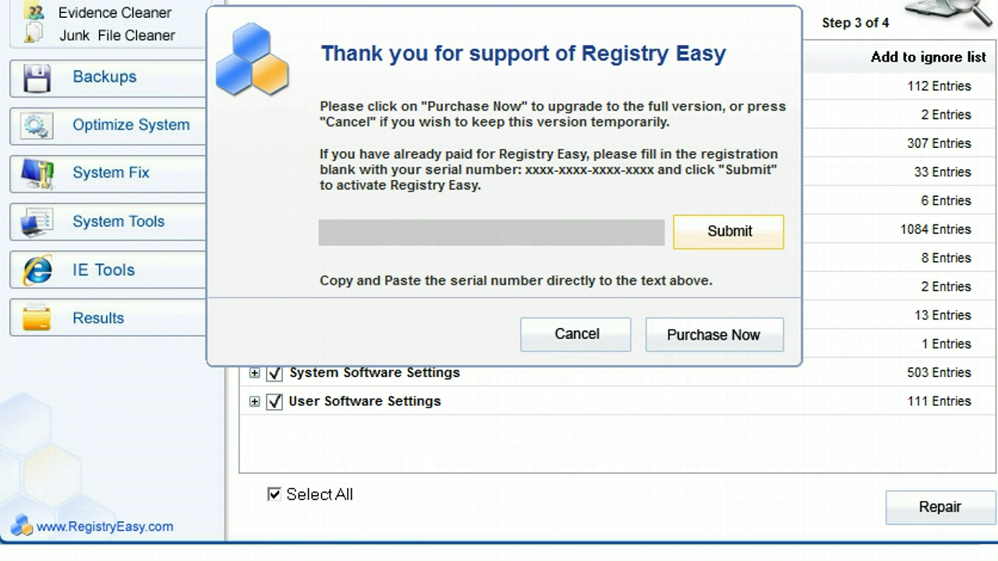
click(704, 239)
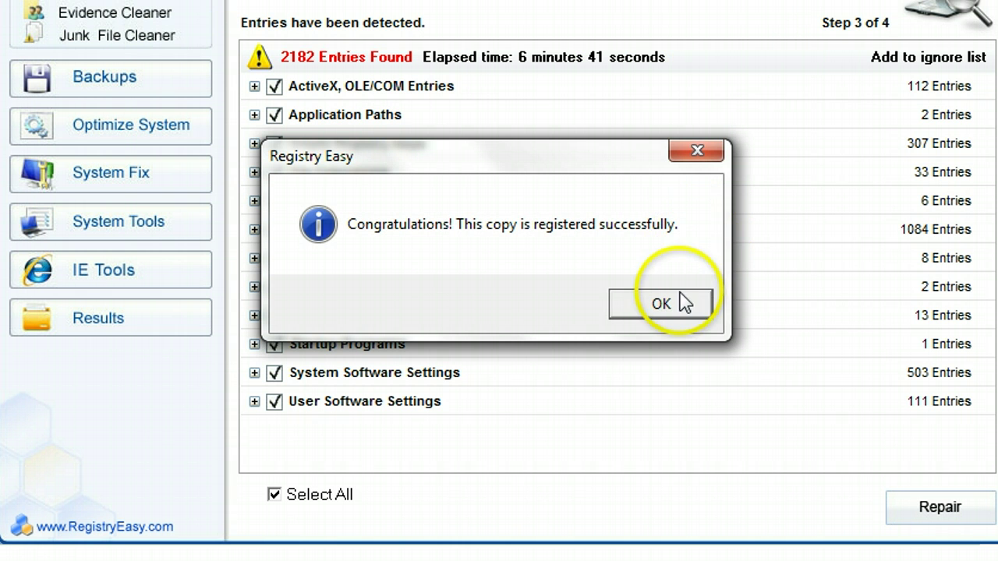
click(662, 306)
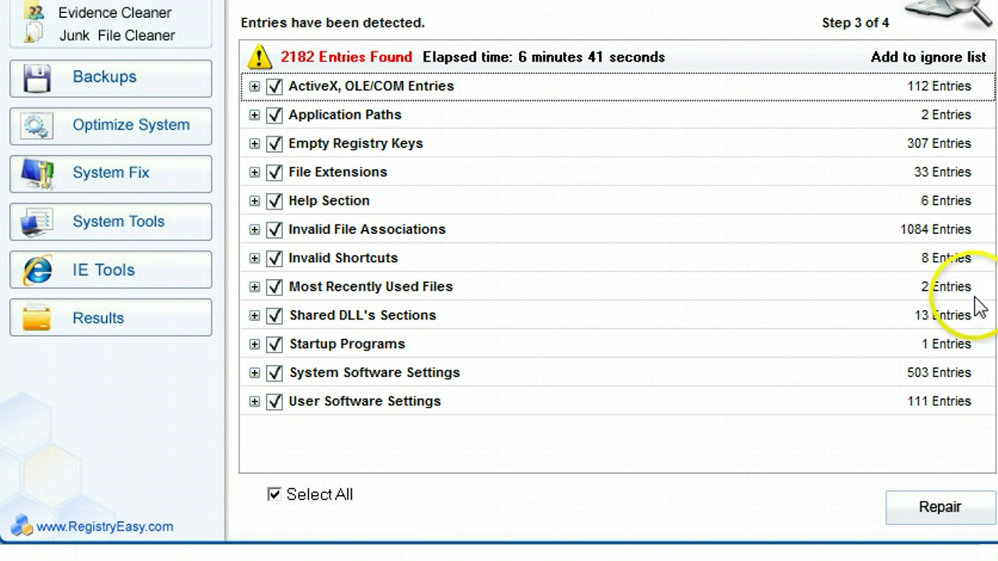
Start the repair of all selected registry entries and run the recommended full registry backup
click(963, 520)
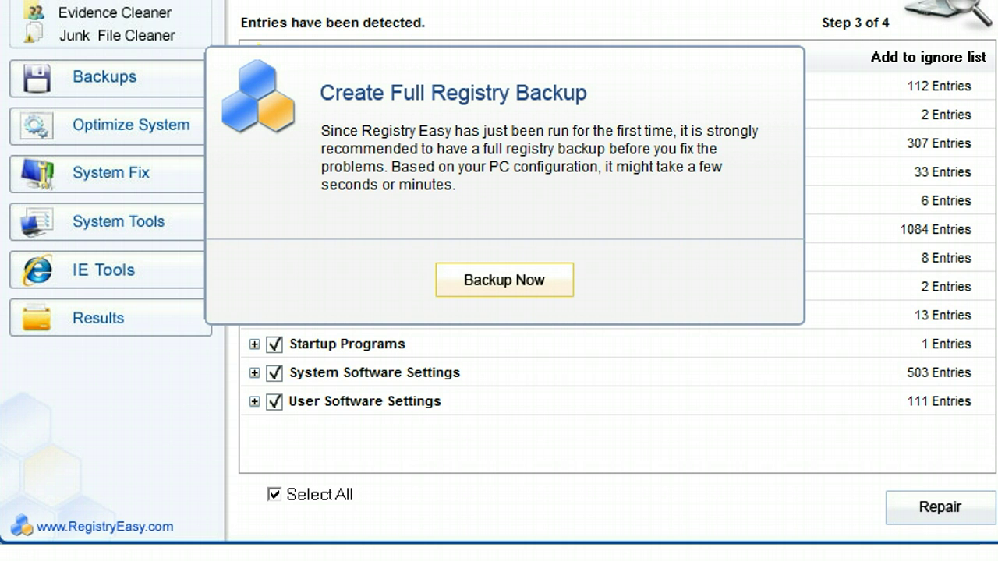
click(499, 281)
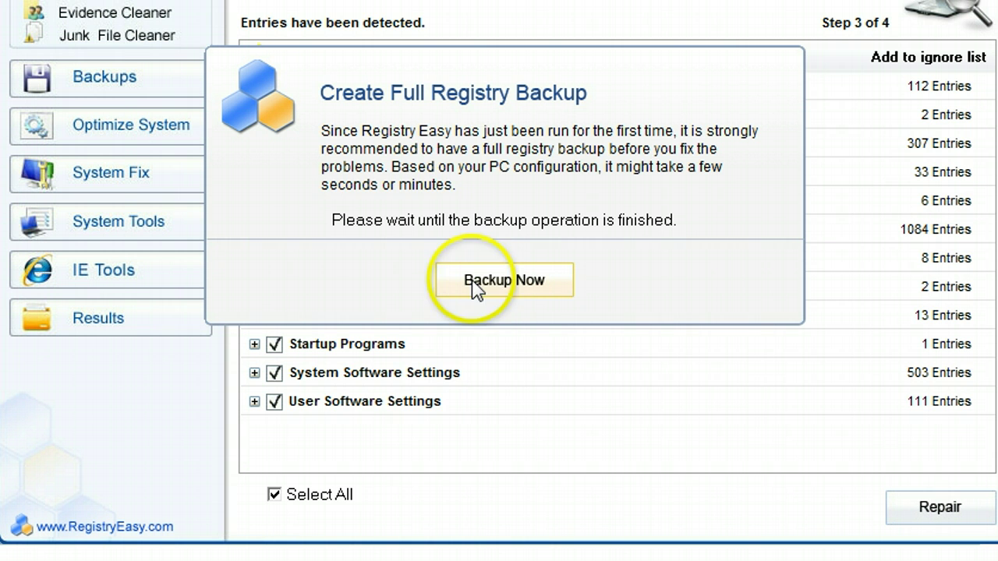